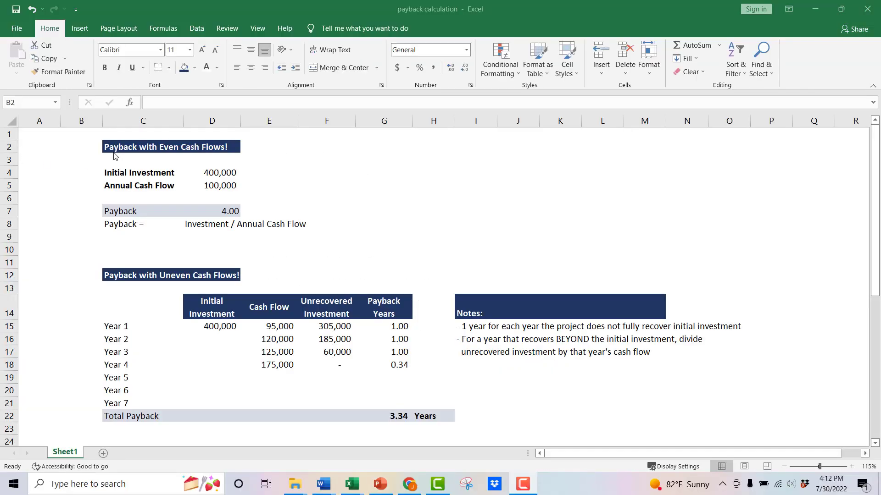
pyautogui.click(112, 180)
pyautogui.press('Up')
pyautogui.press('Up')
pyautogui.press('Up')
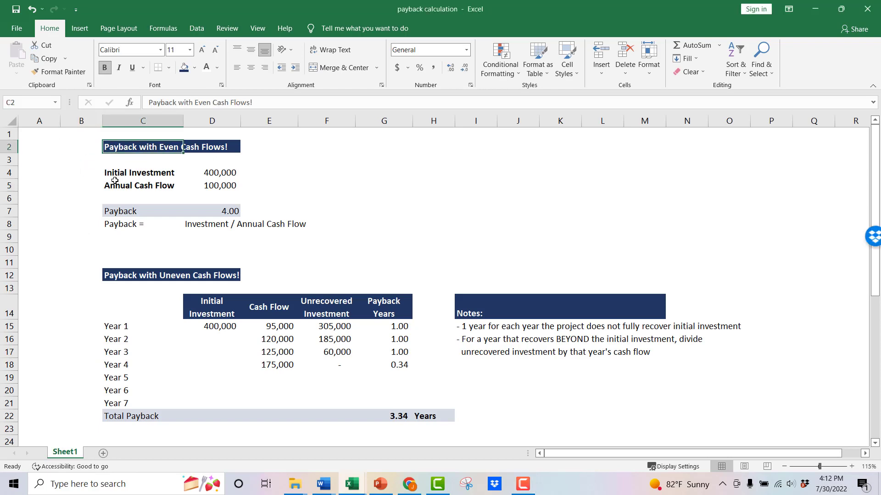
pyautogui.click(125, 176)
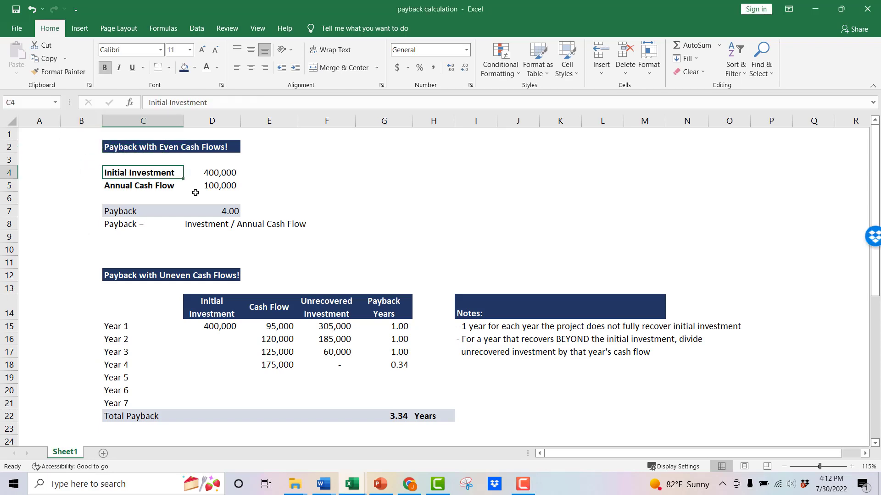
pyautogui.press('Right')
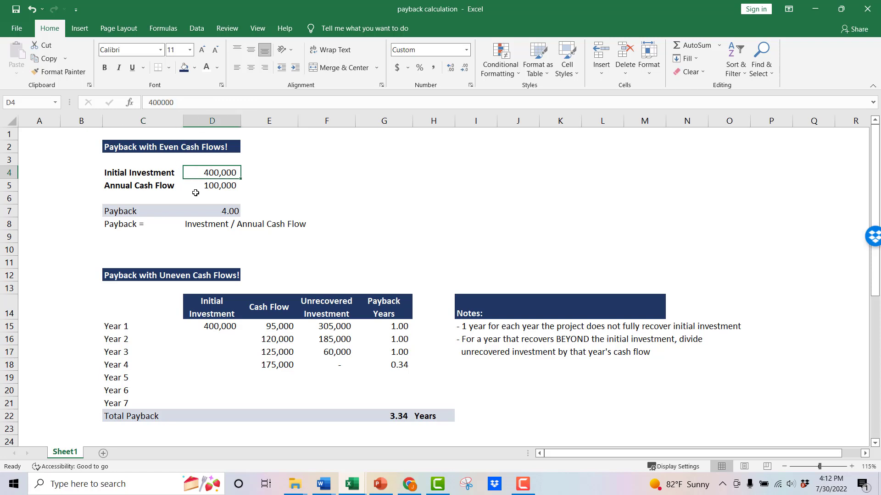
pyautogui.press('Down')
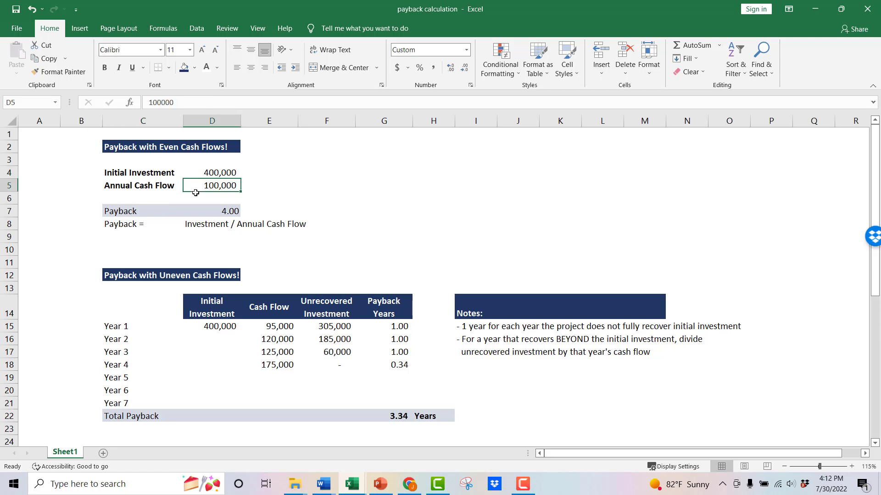
pyautogui.press('Down')
pyautogui.press('Down')
pyautogui.press('F2')
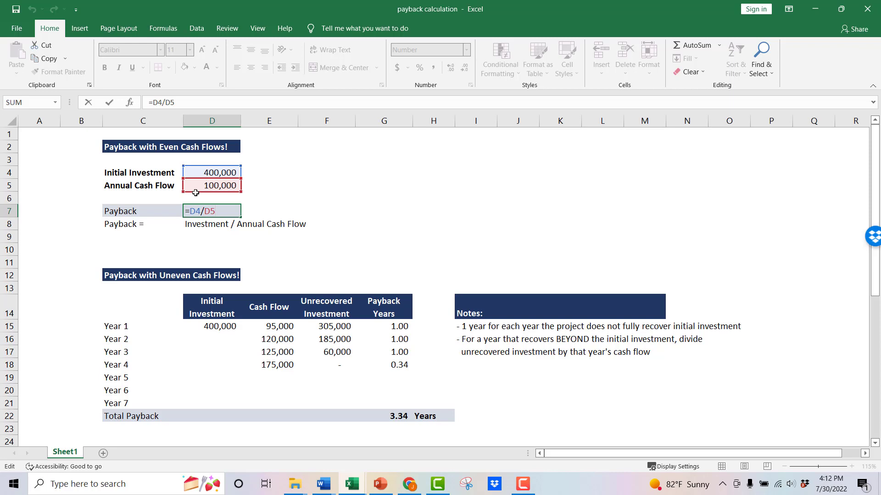
pyautogui.press('Escape')
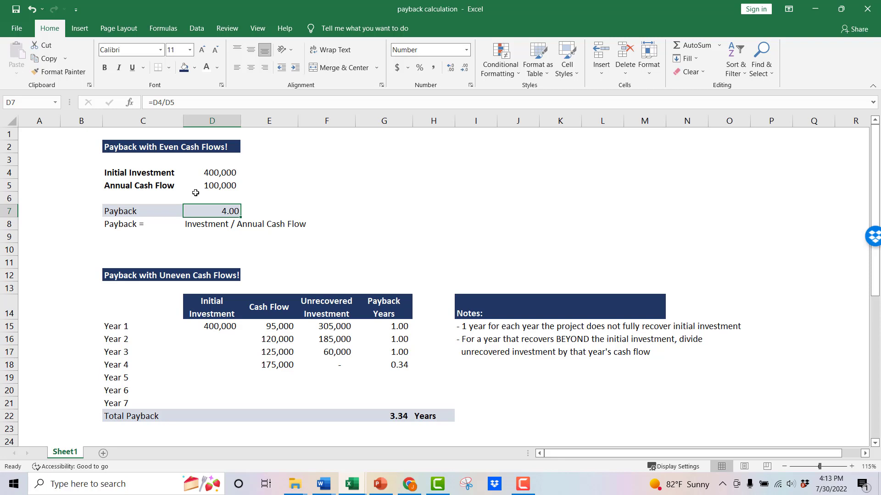
pyautogui.press('Down')
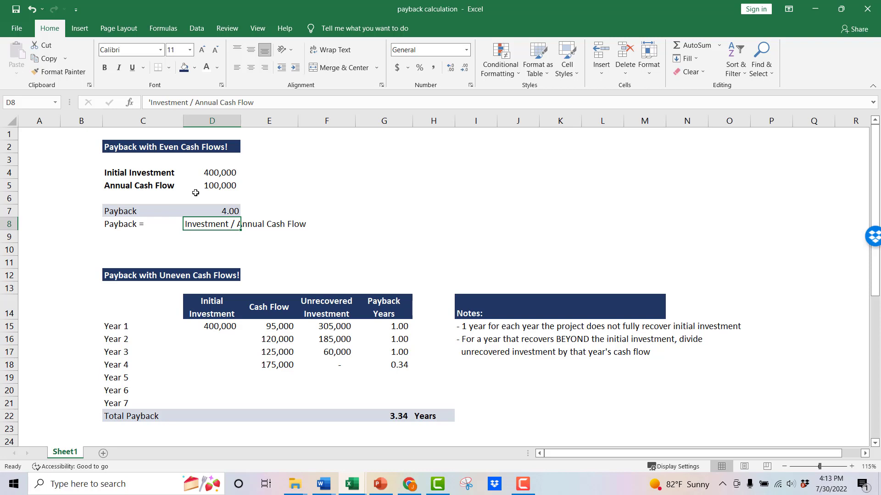
pyautogui.press('Down')
pyautogui.press('Down')
pyautogui.press('Down')
pyautogui.press('Down')
pyautogui.press('Down')
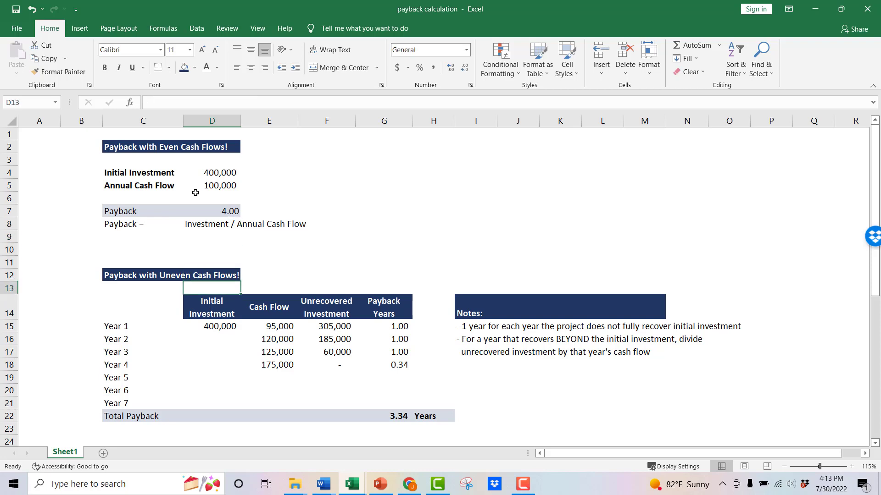
pyautogui.press('Down')
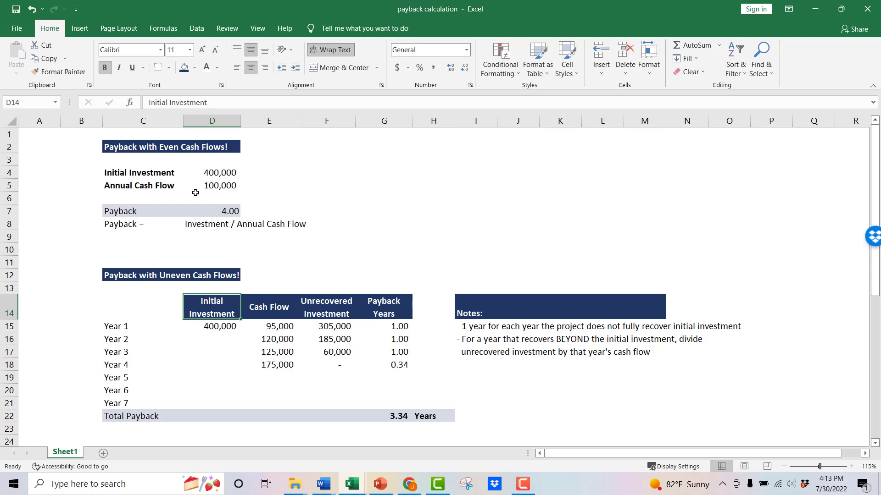
pyautogui.press('Down')
pyautogui.press('Right')
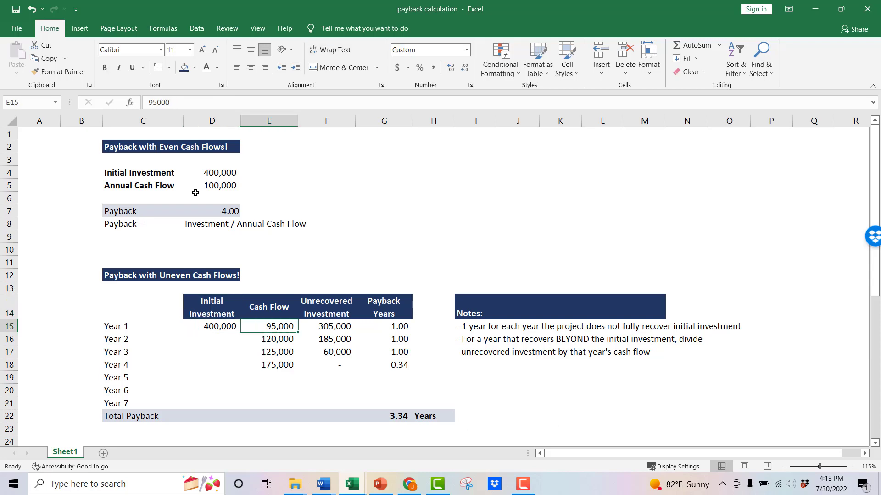
pyautogui.hotkey('shift', 'Down')
pyautogui.hotkey('shift', 'Down')
pyautogui.hotkey('shift', 'Down')
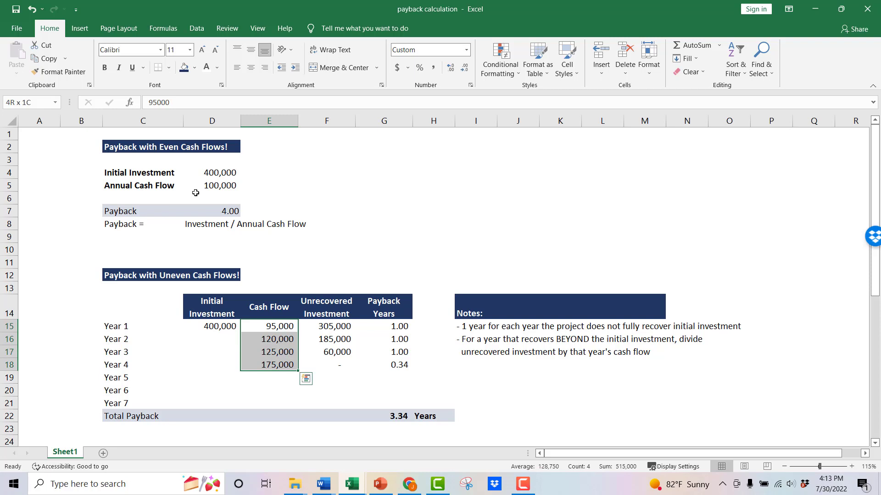
pyautogui.hotkey('shift', 'Up')
pyautogui.hotkey('shift', 'Up')
pyautogui.hotkey('shift', 'Up')
pyautogui.press('Down')
pyautogui.press('Left')
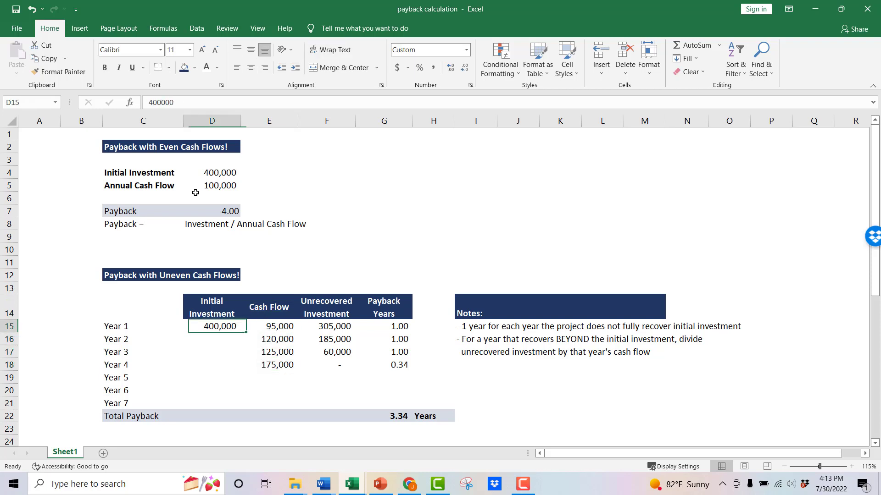
pyautogui.press('Right')
pyautogui.press('Right')
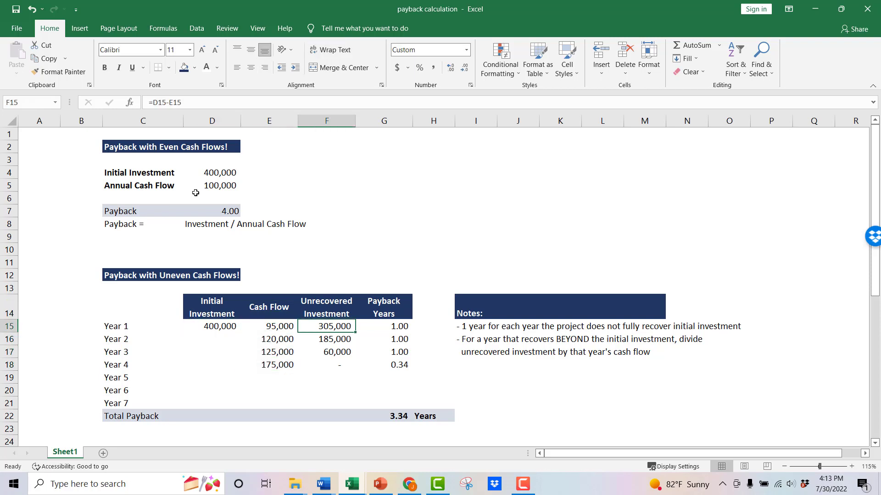
pyautogui.press('F2')
pyautogui.press('Escape')
pyautogui.press('F2')
pyautogui.press('Escape')
pyautogui.press('Left')
pyautogui.press('Left')
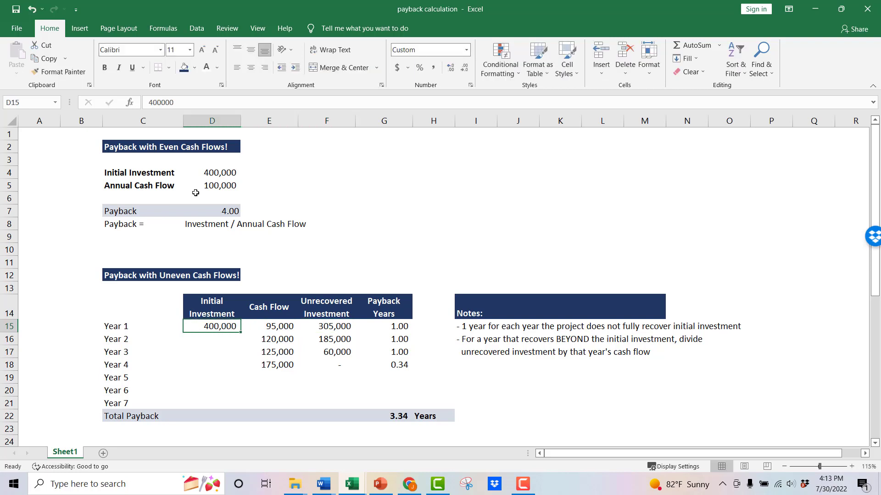
pyautogui.press('Right')
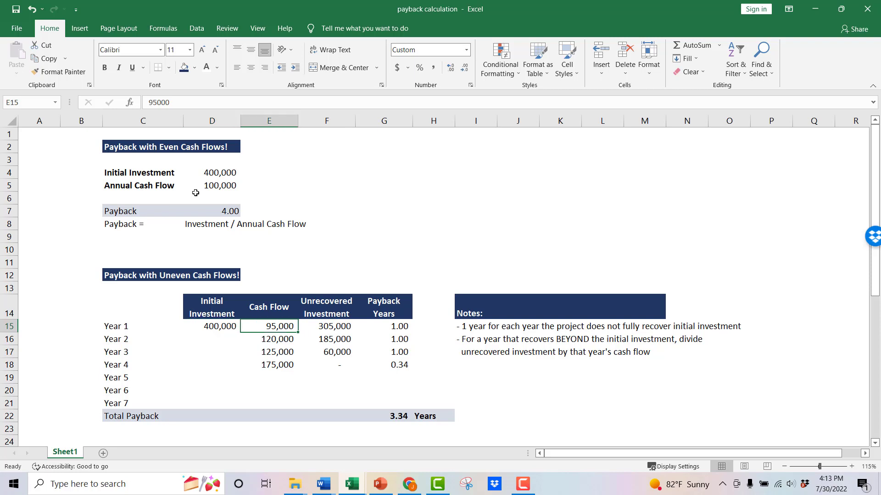
pyautogui.press('Right')
pyautogui.press('F2')
pyautogui.press('Escape')
pyautogui.press('Right')
pyautogui.press('F2')
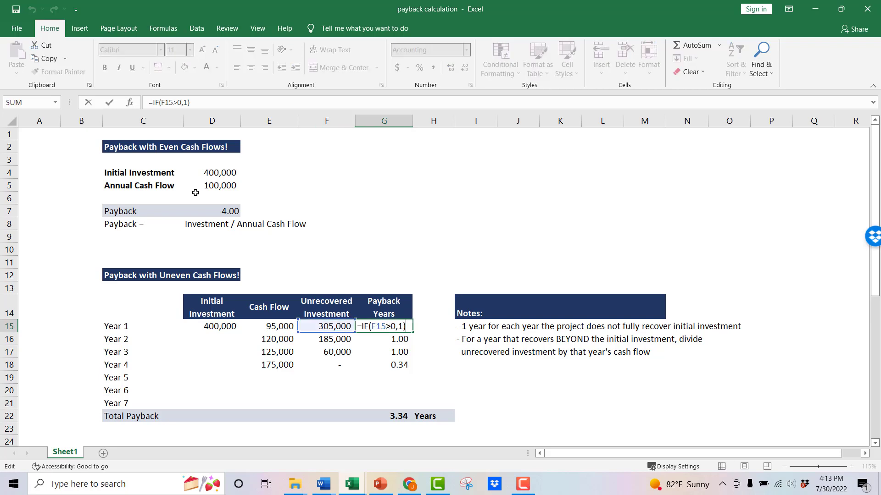
pyautogui.press('Escape')
pyautogui.press('Down')
pyautogui.press('Left')
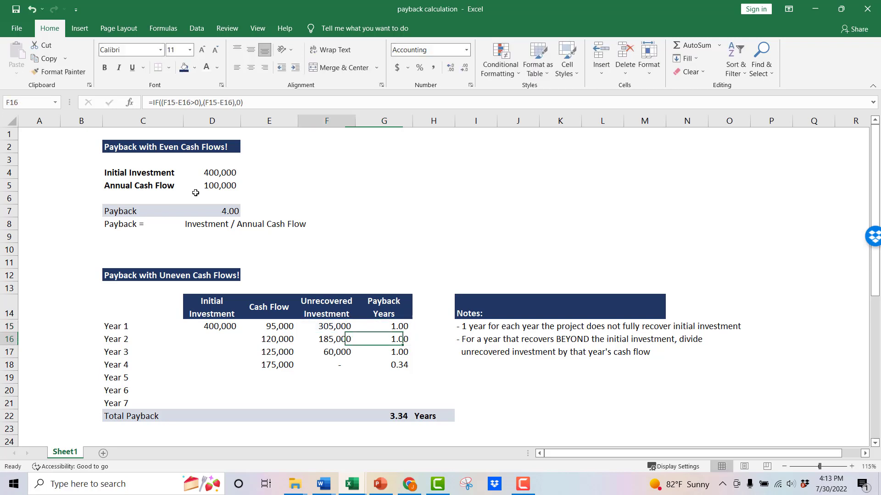
pyautogui.press('Left')
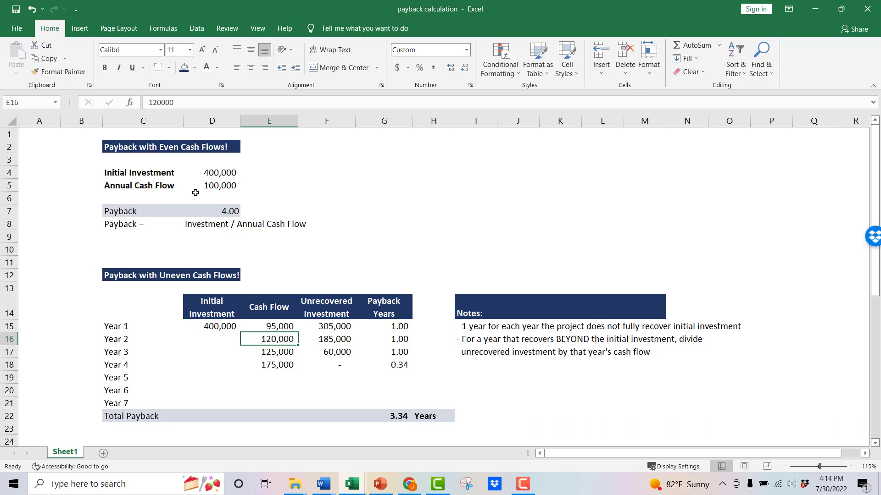
pyautogui.press('Right')
pyautogui.press('Up')
pyautogui.press('Down')
pyautogui.press('Left')
pyautogui.press('Right')
pyautogui.press('F2')
pyautogui.press('Escape')
pyautogui.press('Right')
pyautogui.press('Left')
pyautogui.press('Left')
pyautogui.press('Down')
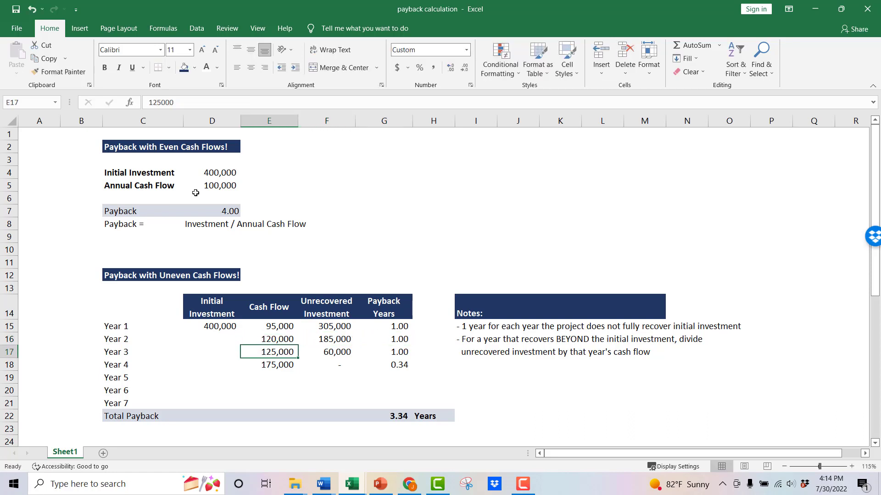
pyautogui.press('Right')
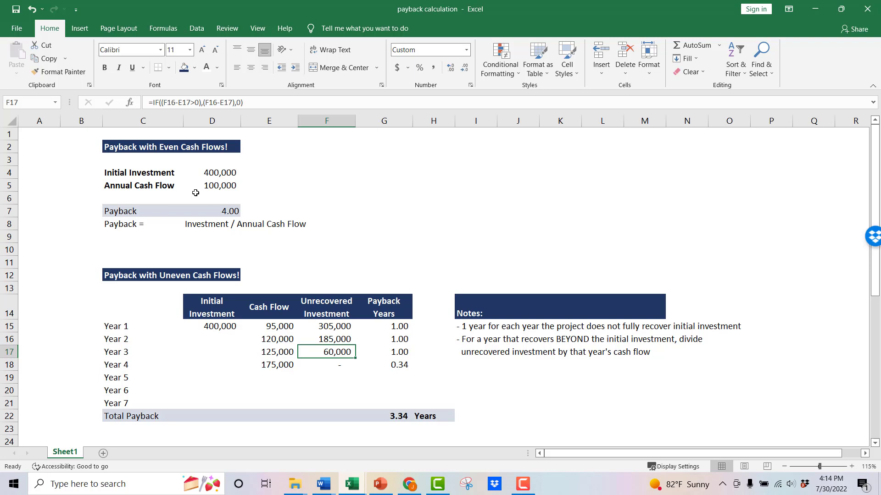
pyautogui.press('Left')
pyautogui.press('Up')
pyautogui.press('Down')
pyautogui.press('Down')
pyautogui.press('Right')
pyautogui.press('Up')
pyautogui.press('Right')
pyautogui.press('Down')
pyautogui.press('Left')
pyautogui.press('Left')
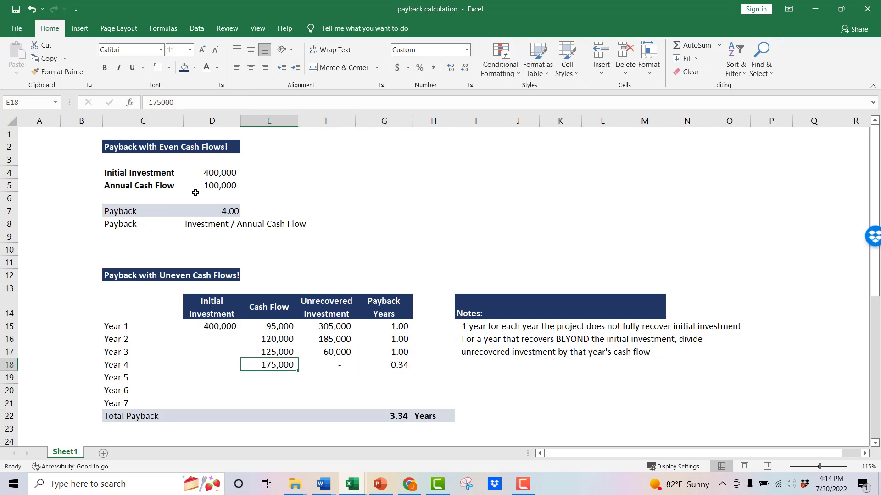
pyautogui.press('Up')
pyautogui.press('Right')
pyautogui.press('Right')
pyautogui.press('Down')
pyautogui.press('Left')
pyautogui.press('Up')
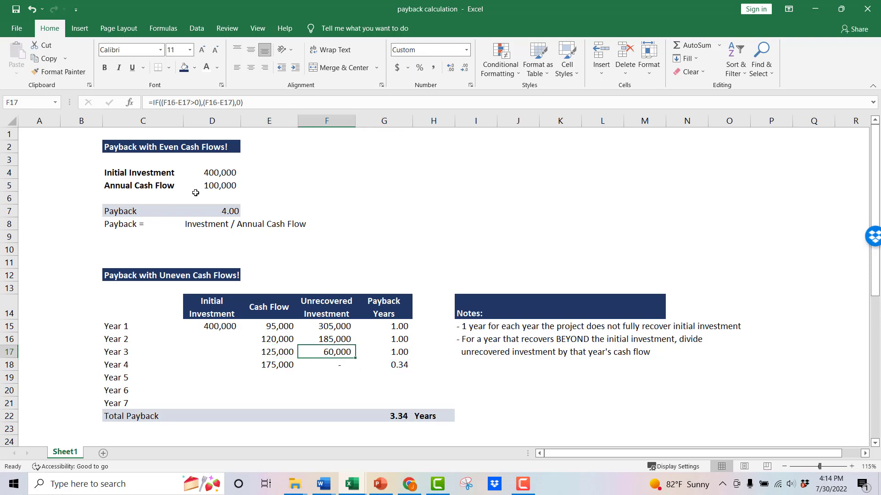
pyautogui.press('Left')
pyautogui.press('Down')
pyautogui.press('Up')
pyautogui.press('Right')
pyautogui.press('Down')
pyautogui.press('Right')
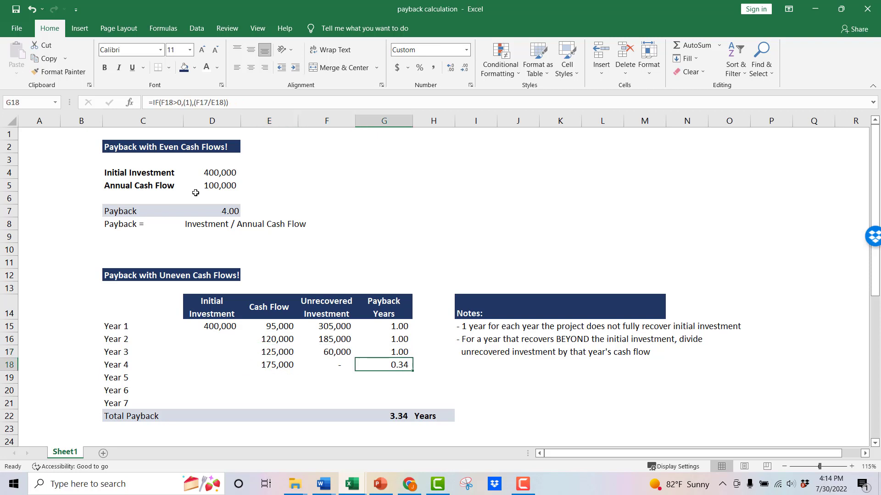
pyautogui.press('F2')
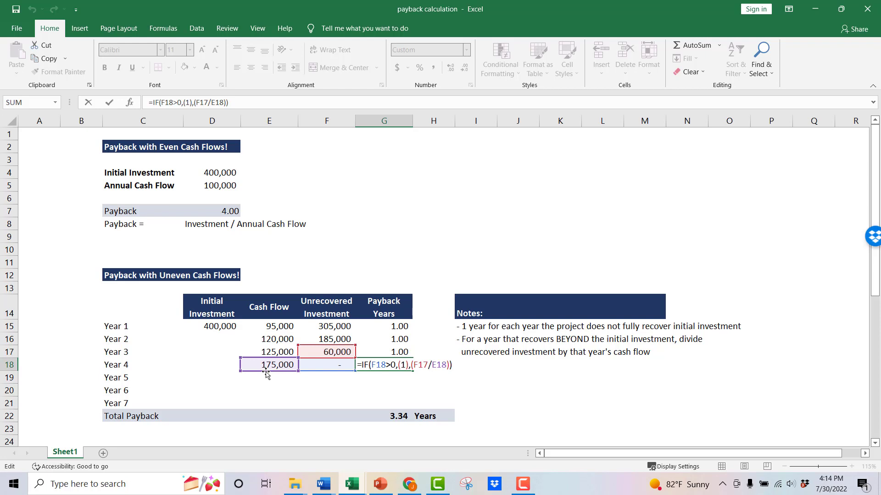
pyautogui.hotkey('ctrl', 'Return')
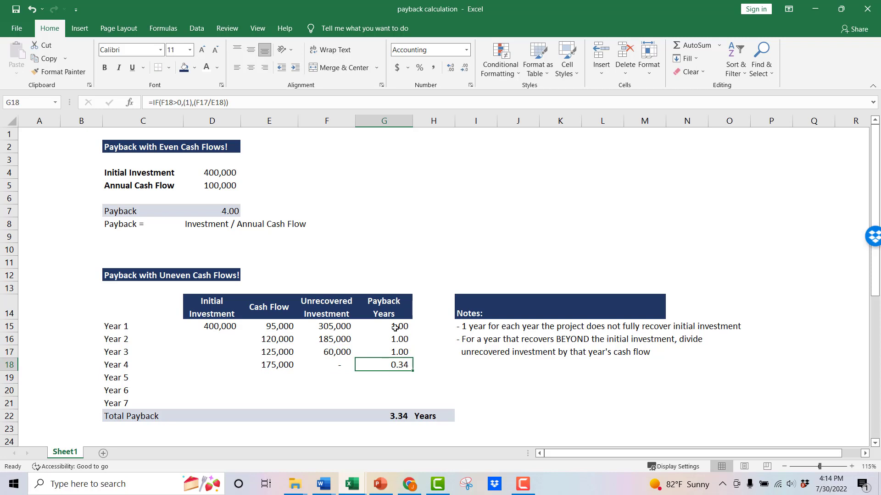
pyautogui.moveTo(395, 327); pyautogui.dragTo(395, 364)
pyautogui.click(392, 416)
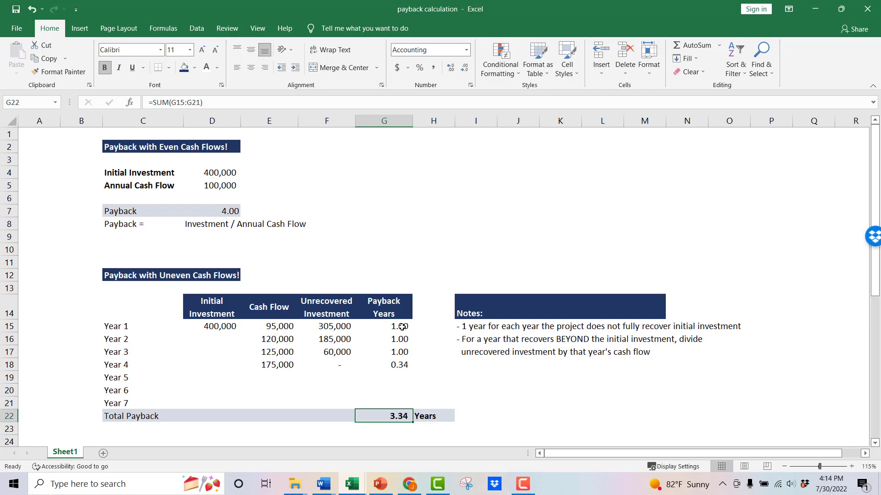
pyautogui.press('Up')
pyautogui.press('Up')
pyautogui.press('Up')
pyautogui.press('Up')
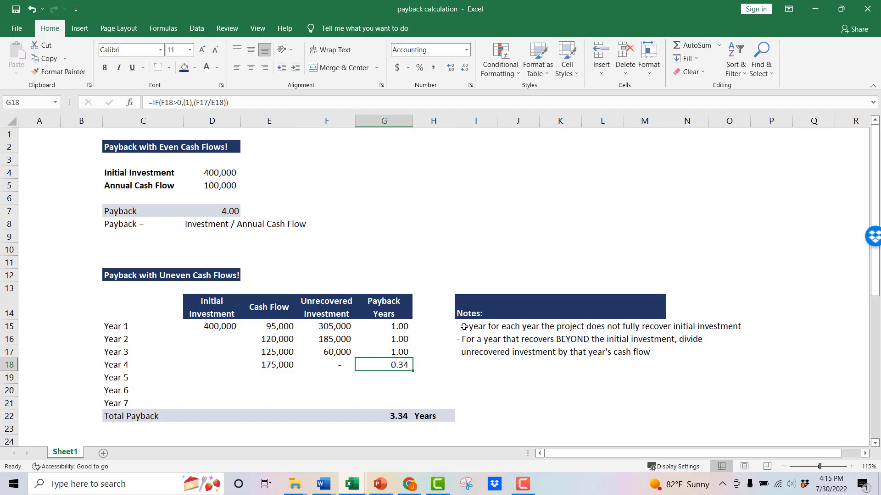
pyautogui.moveTo(464, 327); pyautogui.dragTo(692, 326)
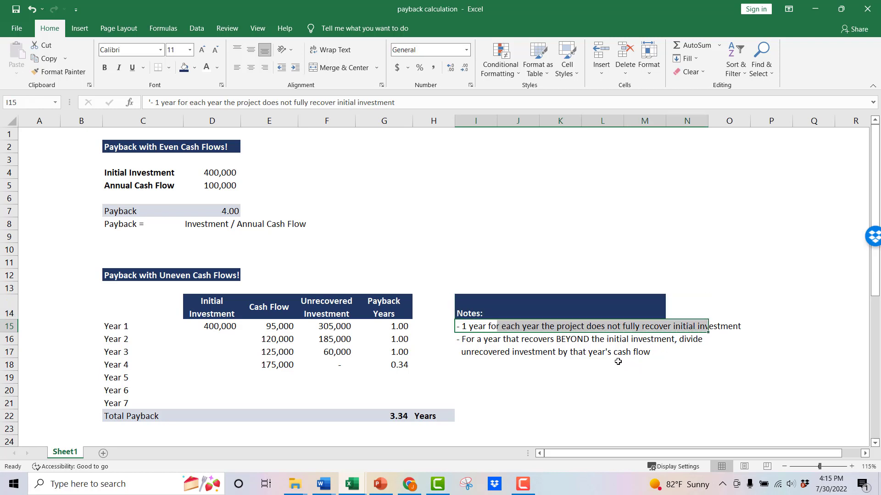
pyautogui.click(458, 347)
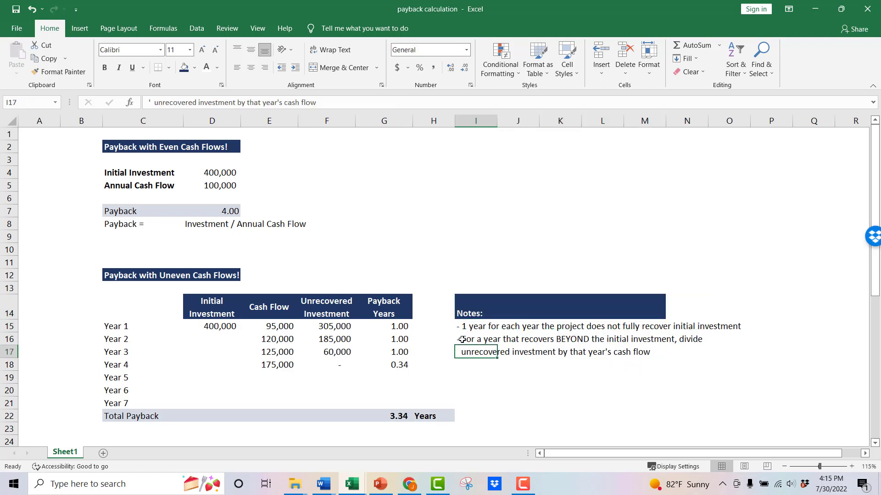
pyautogui.moveTo(462, 339); pyautogui.dragTo(688, 356)
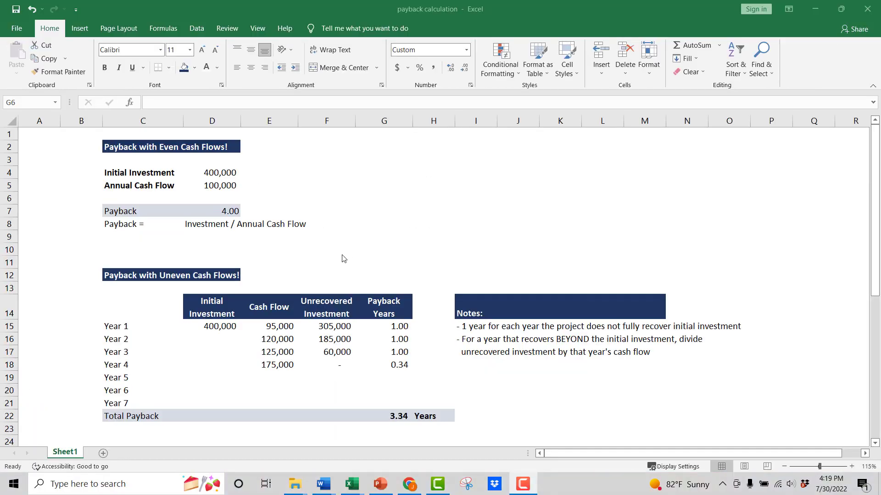
# Check the total payback SUM formula in G22 and highlight the uneven cash-flow table C12:G21
pyautogui.click(394, 419)
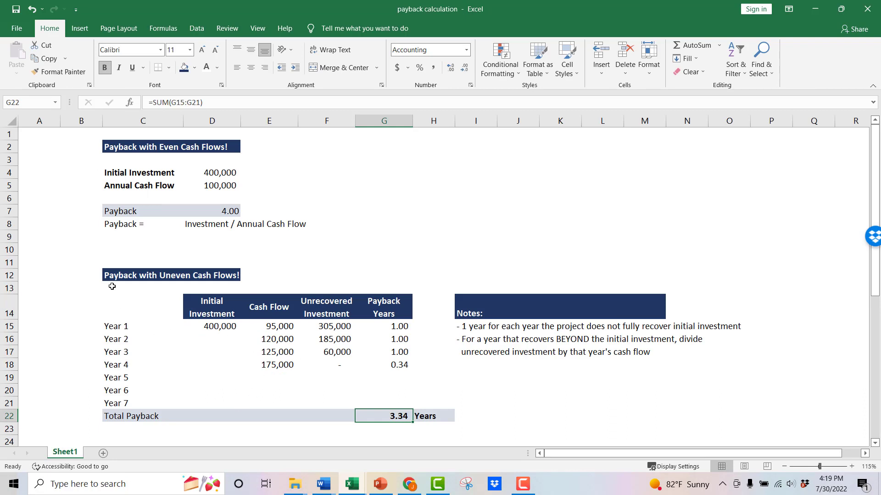
pyautogui.moveTo(115, 279); pyautogui.dragTo(397, 407)
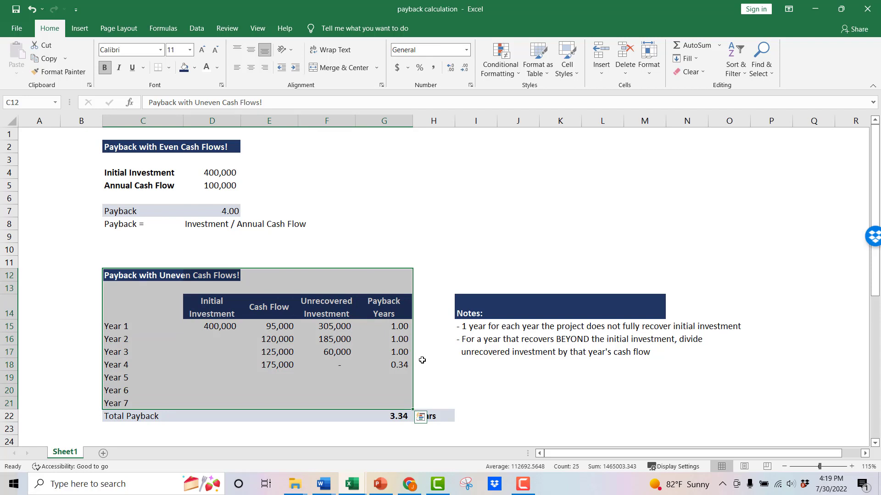
pyautogui.scroll(-1, 287, 389)
pyautogui.click(287, 389)
pyautogui.scroll(-1, 291, 389)
# Inspect the D27 NPV formula =NPV(8%,-D15,E15:E18) giving $17,317.48, then reselect the 3.34-year payback
pyautogui.click(219, 403)
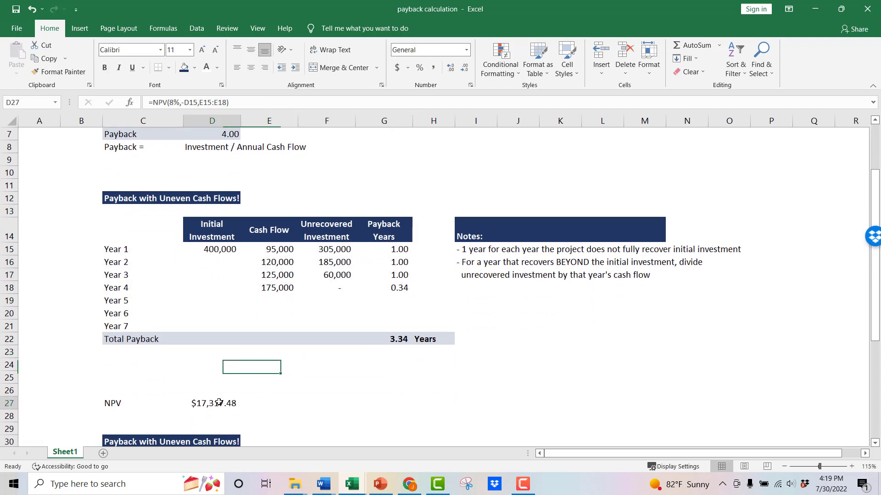
pyautogui.press('F2')
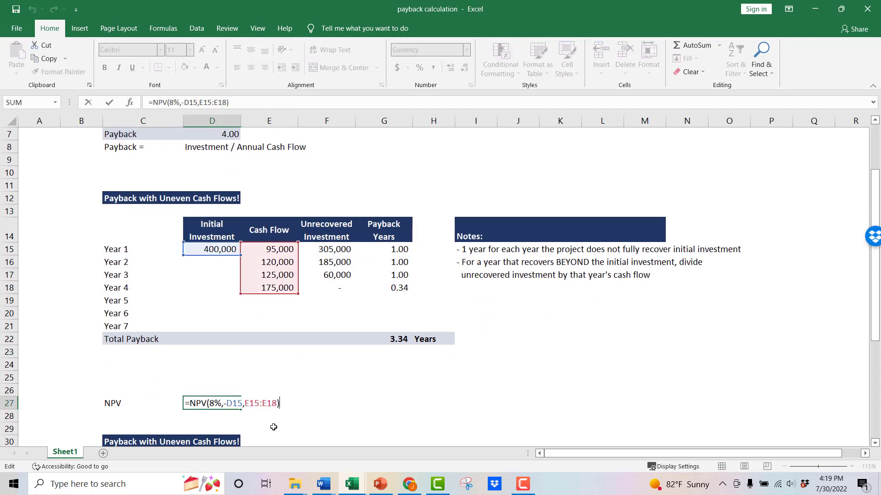
pyautogui.press('Escape')
pyautogui.press('F2')
pyautogui.press('Escape')
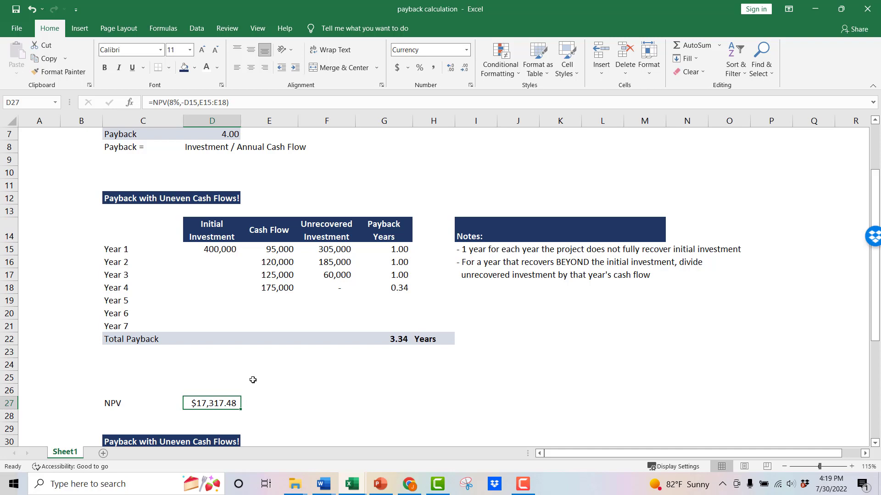
pyautogui.click(404, 339)
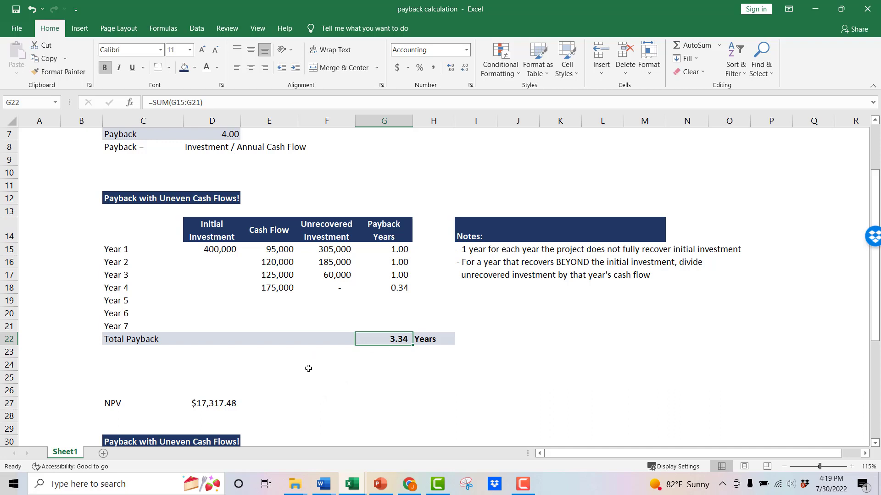
# Scroll to the flipped table and check its G40 total payback SUM formula
pyautogui.scroll(-4, 308, 368)
pyautogui.scroll(-1, 308, 368)
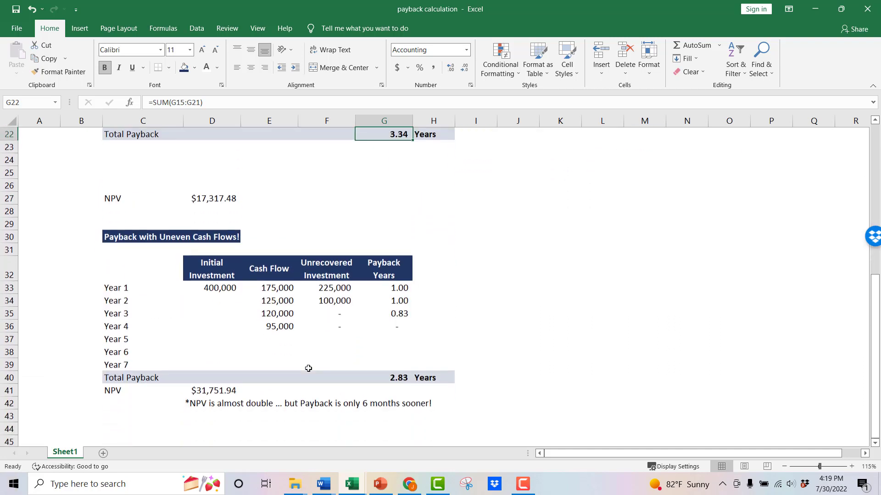
pyautogui.click(395, 377)
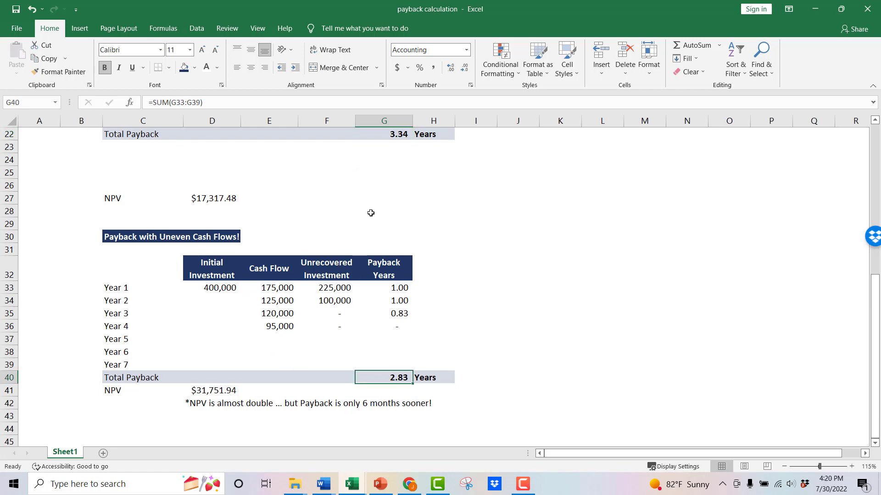
pyautogui.scroll(1, 298, 311)
pyautogui.scroll(3, 297, 311)
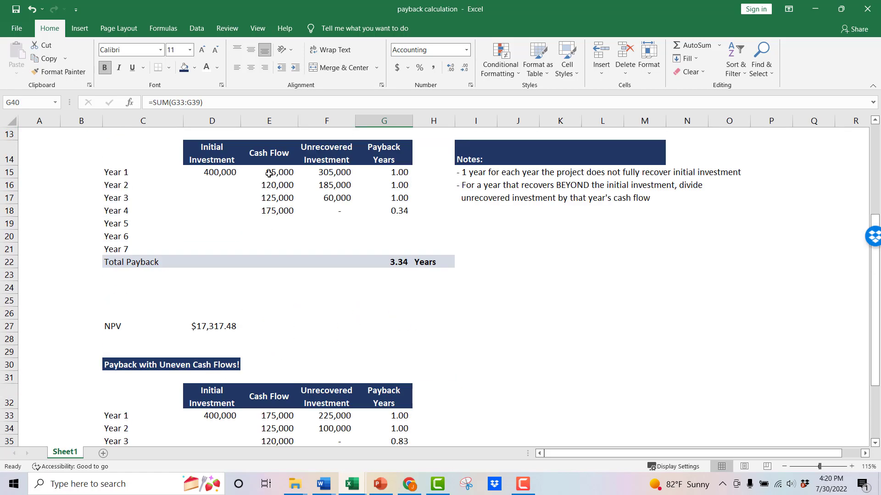
# Compare the original flows E15:E18 with the flipped flows starting at 175,000, giving a 2.83-year payback
pyautogui.moveTo(268, 173); pyautogui.dragTo(281, 211)
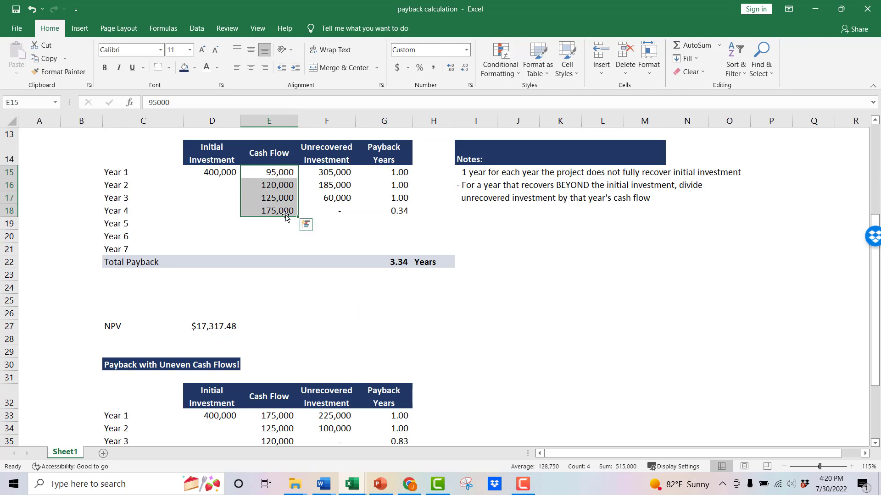
pyautogui.scroll(-1, 310, 323)
pyautogui.scroll(-1, 311, 323)
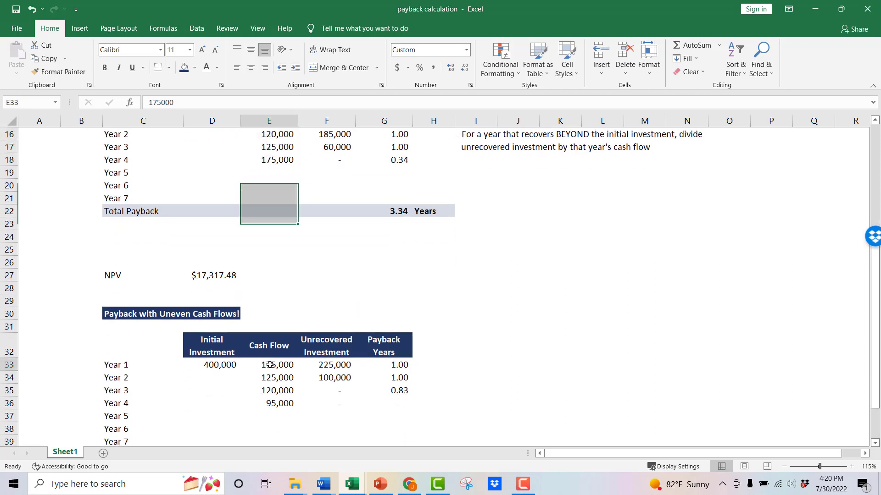
pyautogui.click(269, 366)
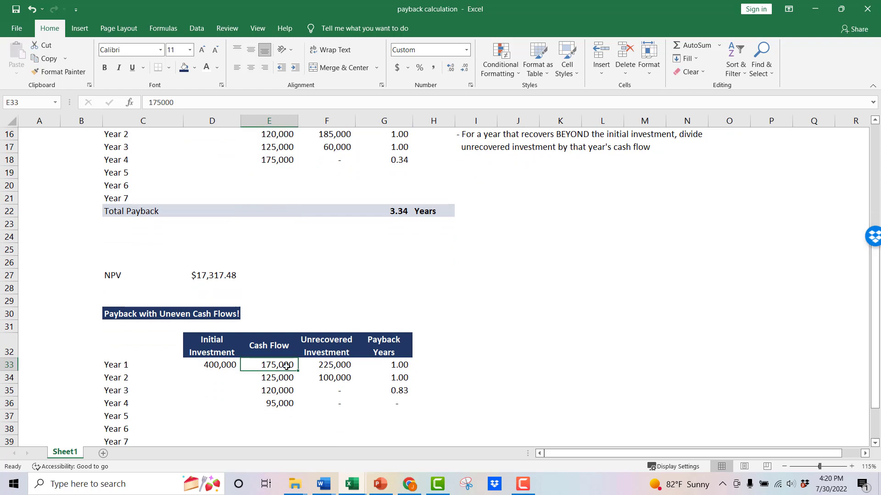
pyautogui.moveTo(288, 367); pyautogui.dragTo(284, 405)
pyautogui.scroll(-1, 286, 406)
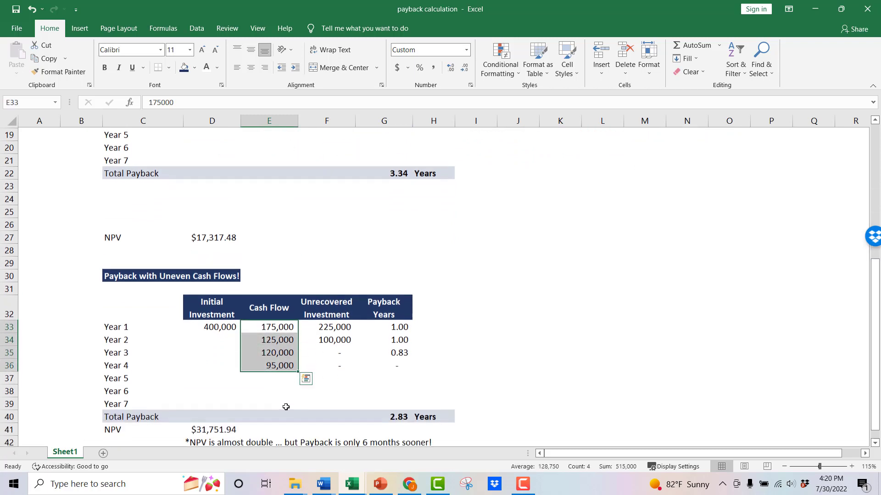
pyautogui.click(408, 418)
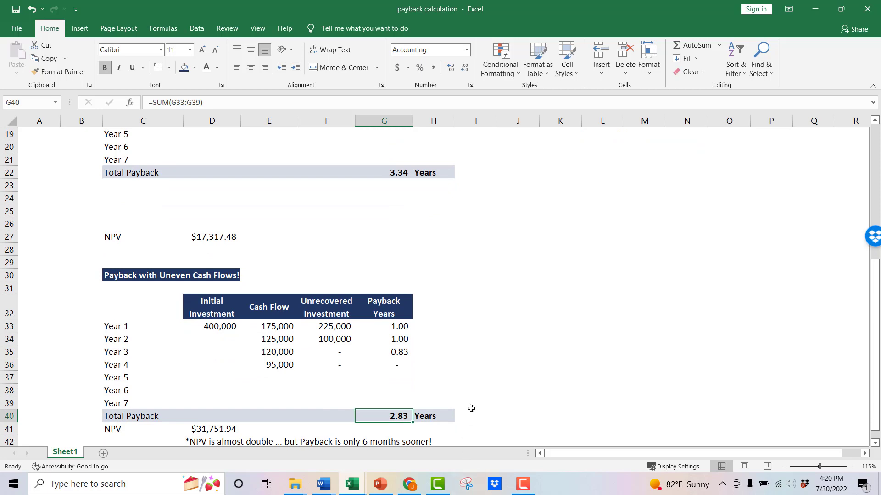
# Inspect the flipped NPV formula =NPV(8%,-D33,E33:E36), which yields $31,751.94
pyautogui.scroll(-1, 468, 333)
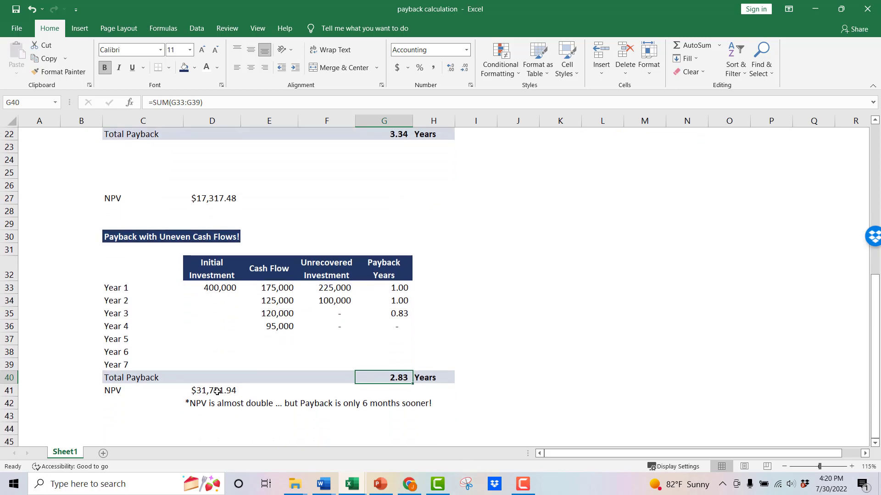
pyautogui.click(226, 390)
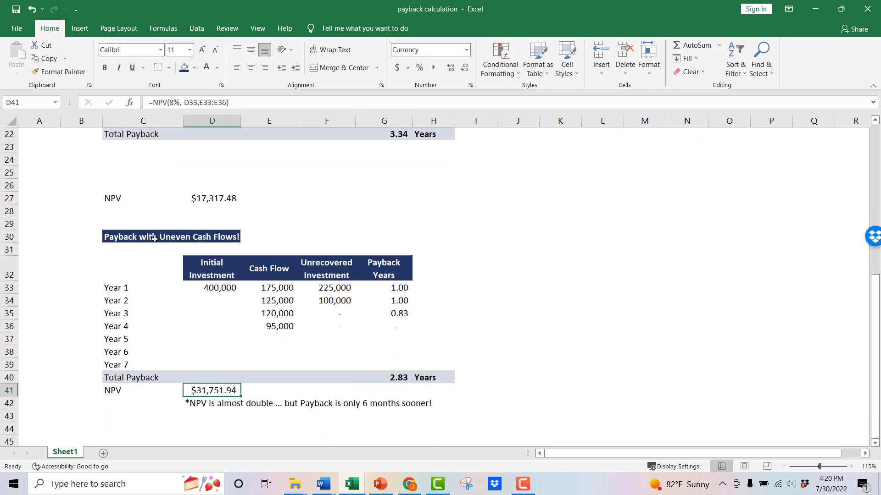
pyautogui.moveTo(115, 237); pyautogui.dragTo(443, 395)
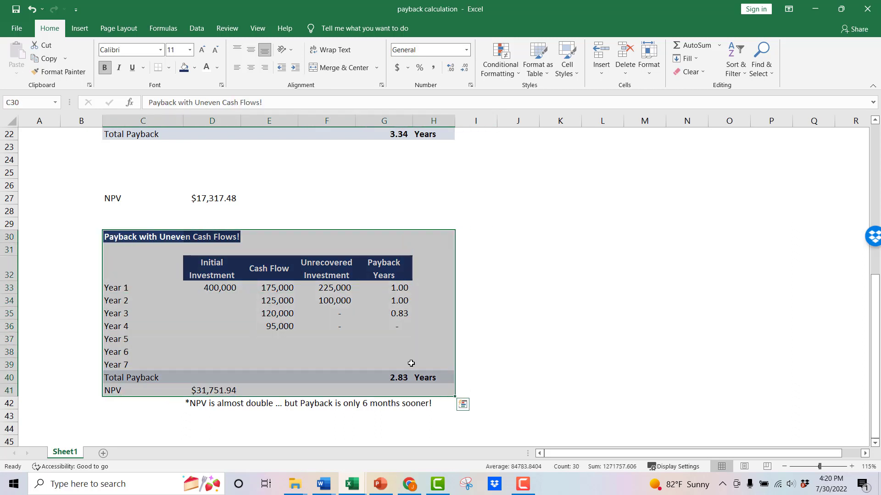
pyautogui.click(393, 378)
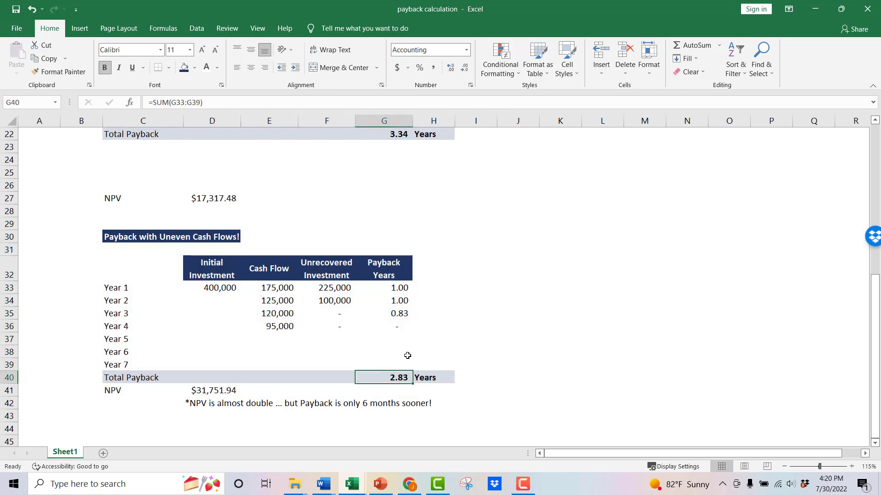
pyautogui.click(201, 391)
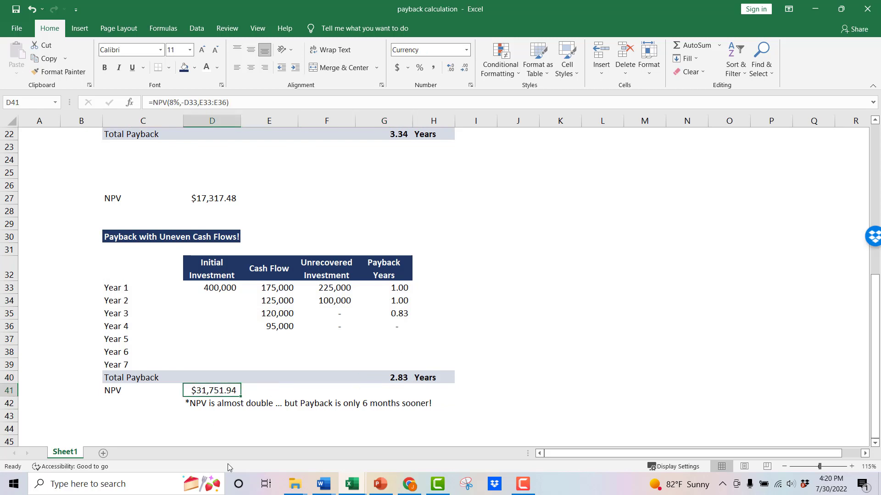
pyautogui.scroll(-1, 349, 317)
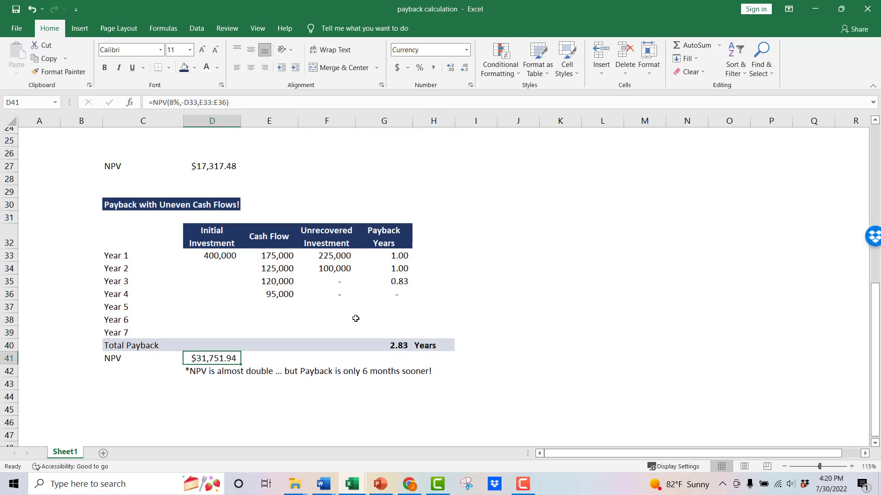